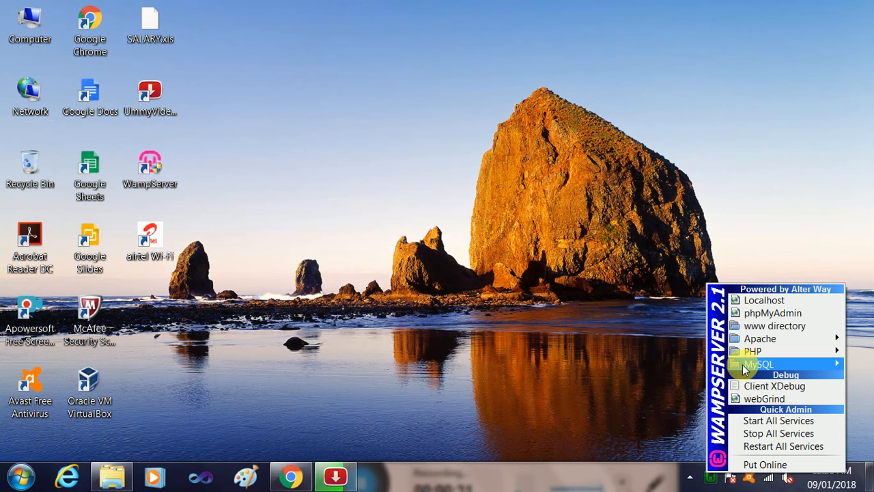
Open phpMyAdmin from the WampServer menu.
mouse_move(760, 368)
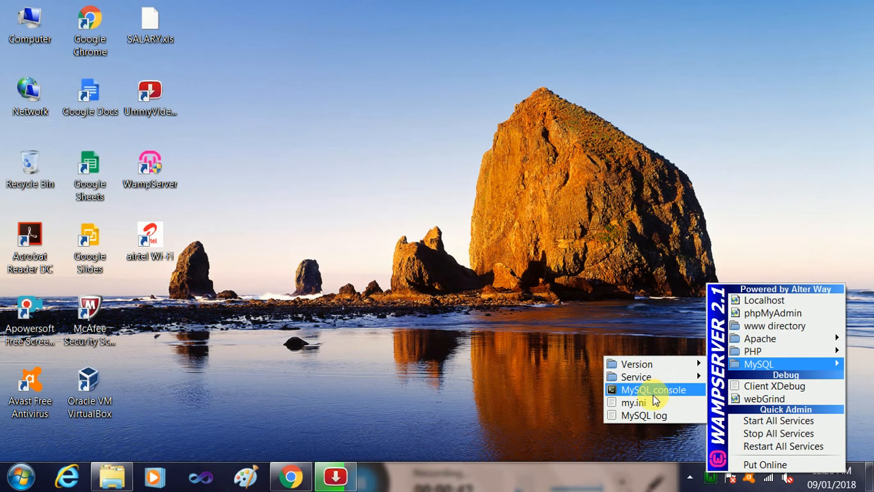
left_click(764, 315)
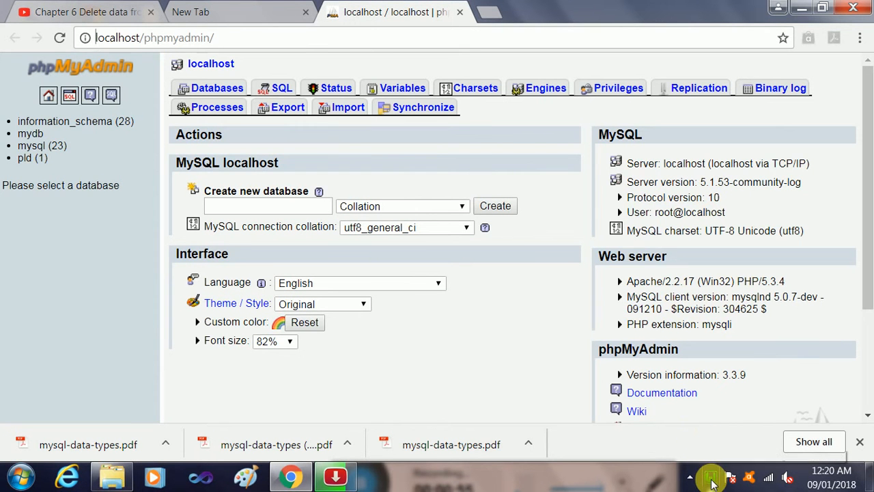
left_click(712, 478)
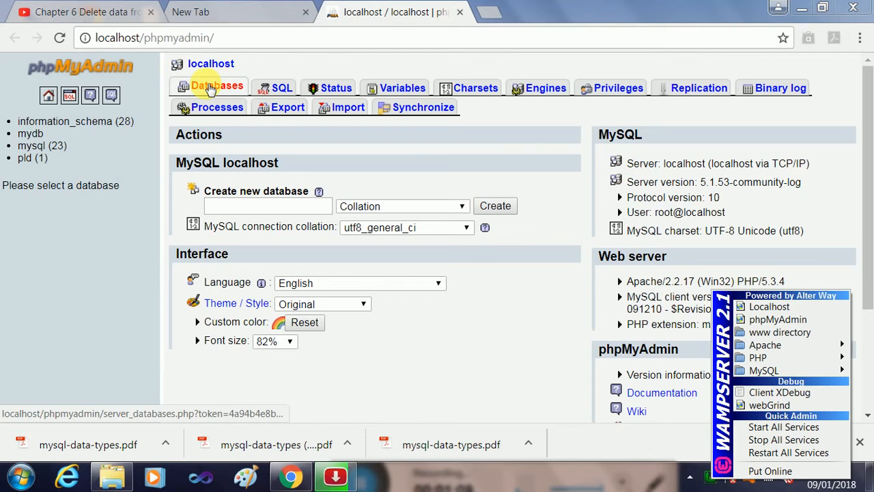
View the server's list of databases, then return to the phpMyAdmin home page.
left_click(208, 90)
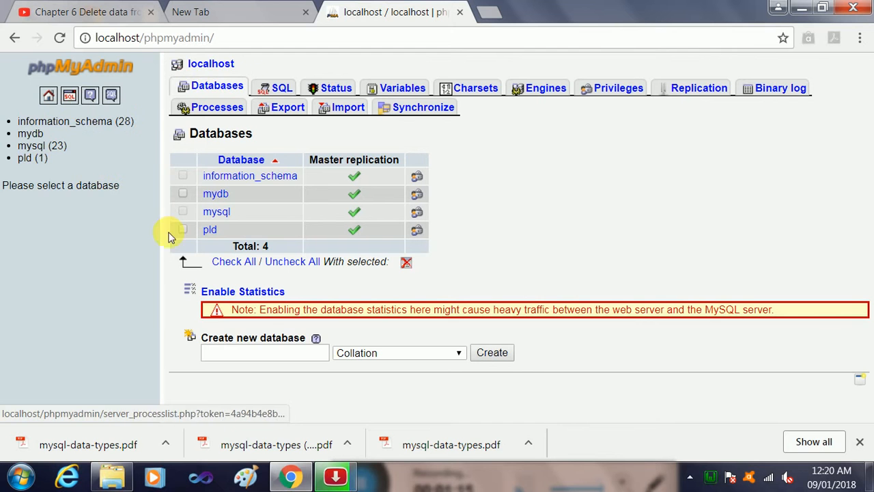
left_click(233, 353)
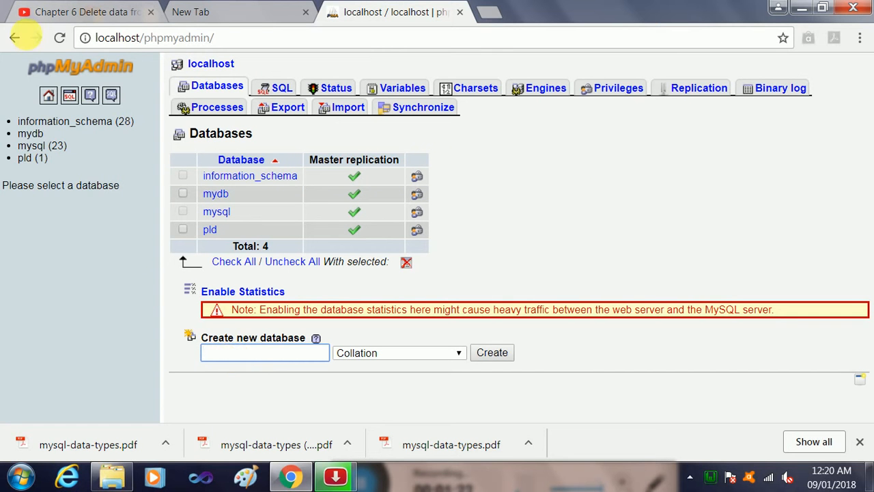
left_click(48, 95)
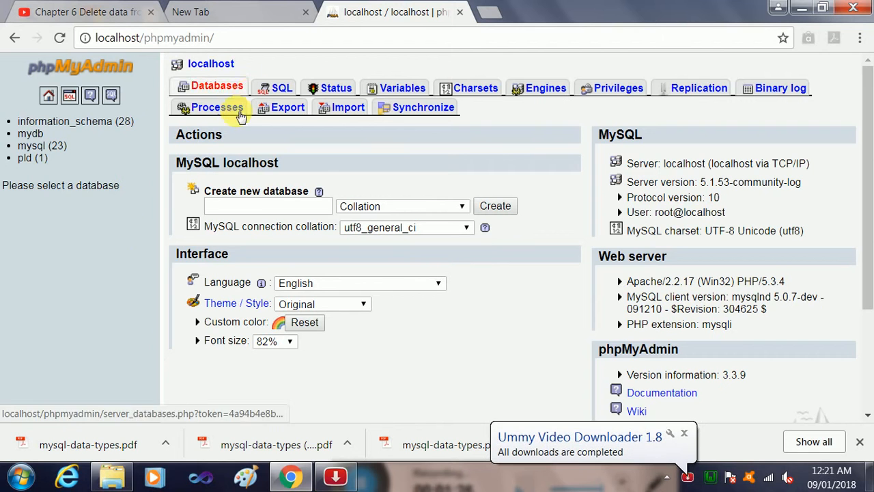
Create a new database named library.
left_click(241, 209)
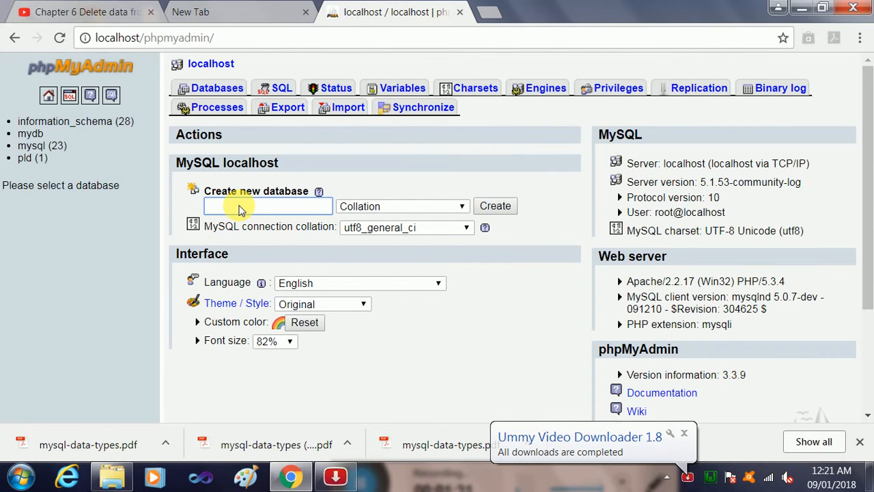
type("m")
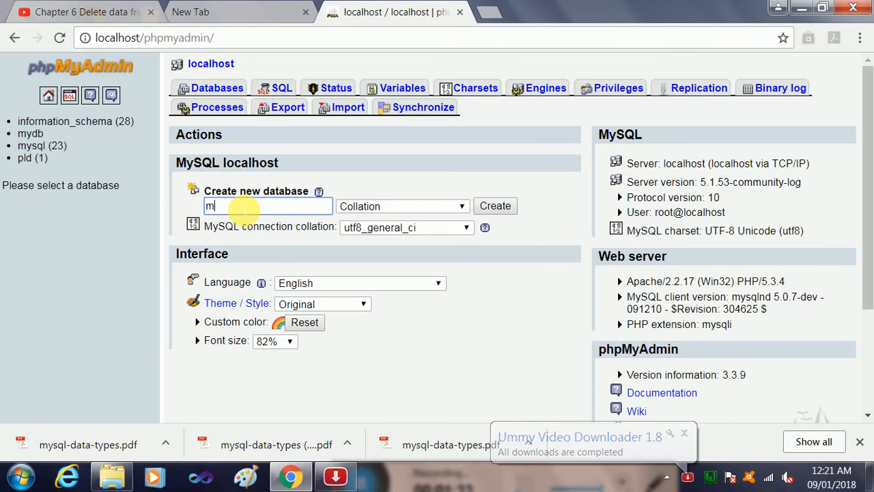
key("BackSpace")
type("data")
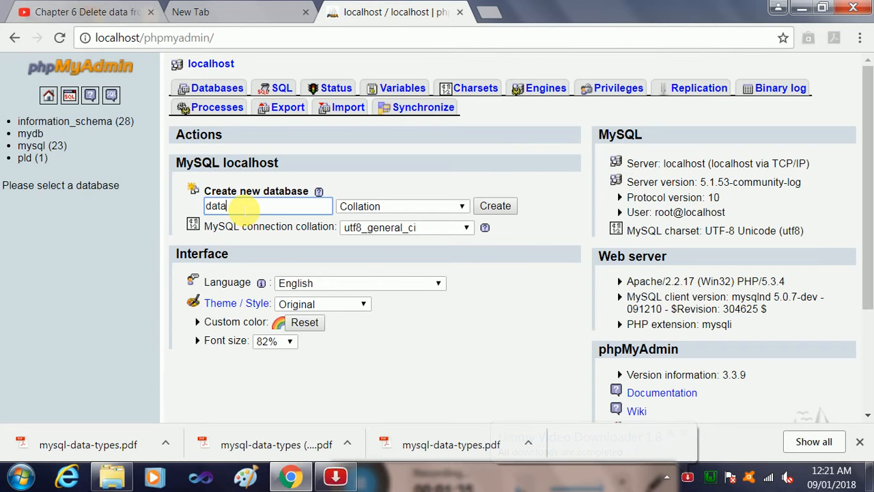
key("BackSpace")
key("BackSpace")
key("BackSpace")
key("BackSpace")
type("libarary")
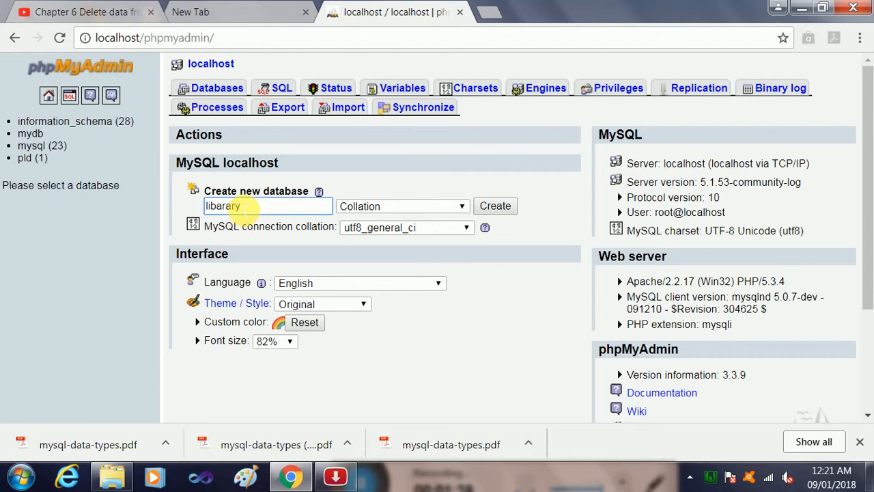
left_click(222, 206)
key("BackSpace")
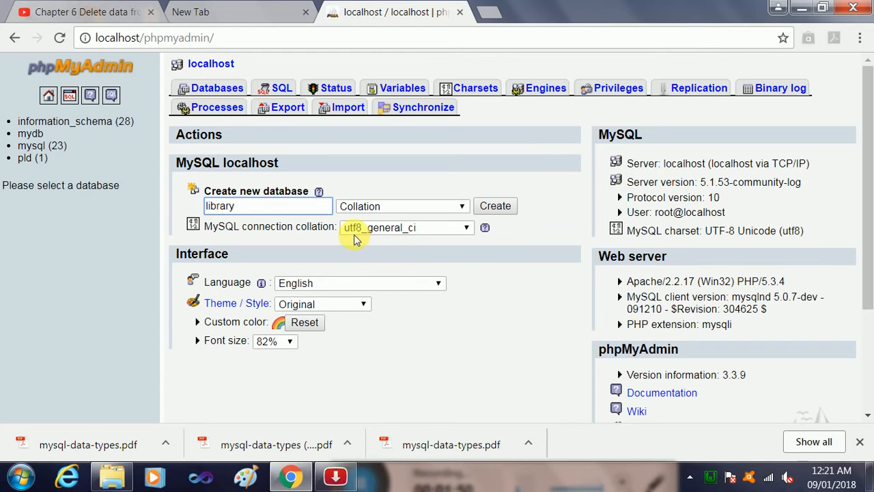
left_click(502, 207)
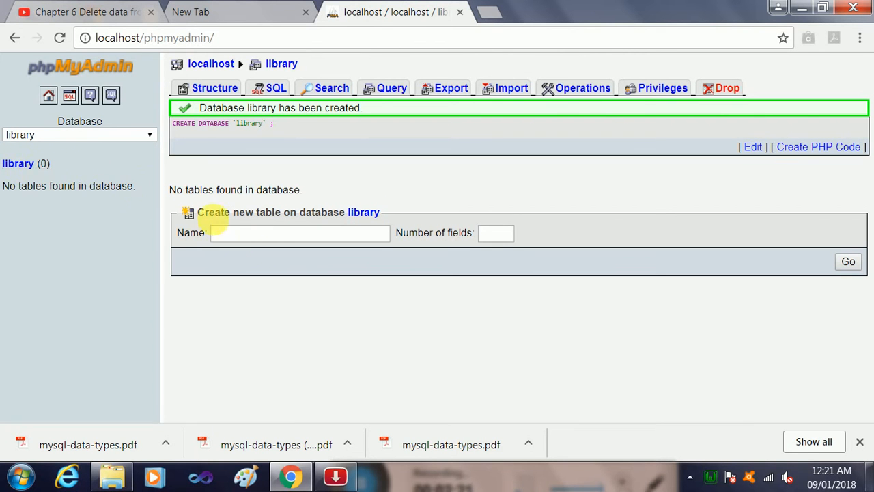
Start a new table named book_details with 4 fields in the library database.
left_click(242, 235)
type("book")
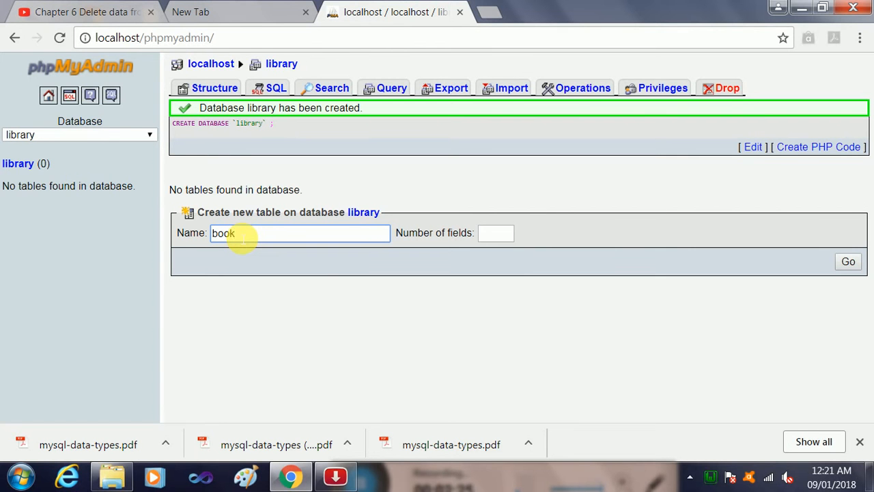
type("_details")
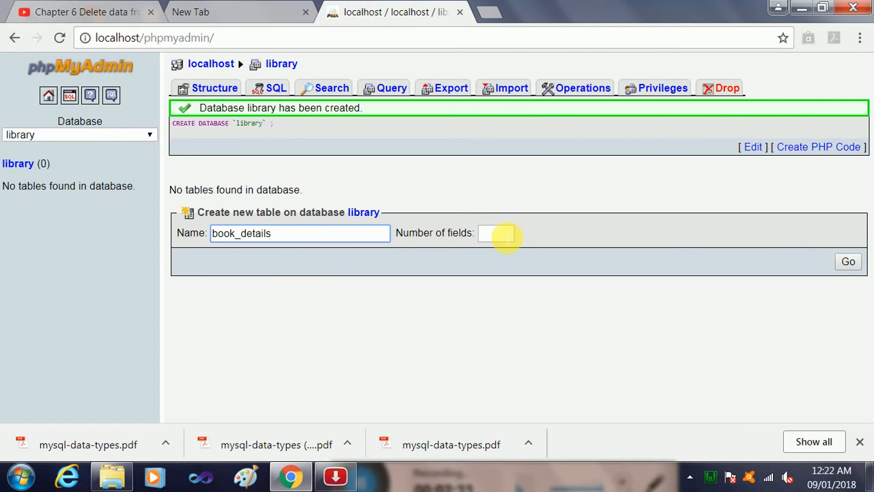
left_click(502, 239)
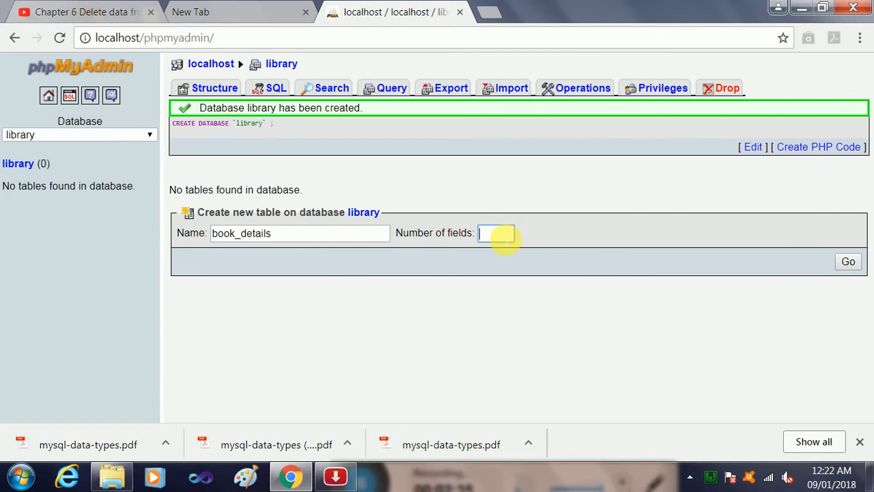
type("4")
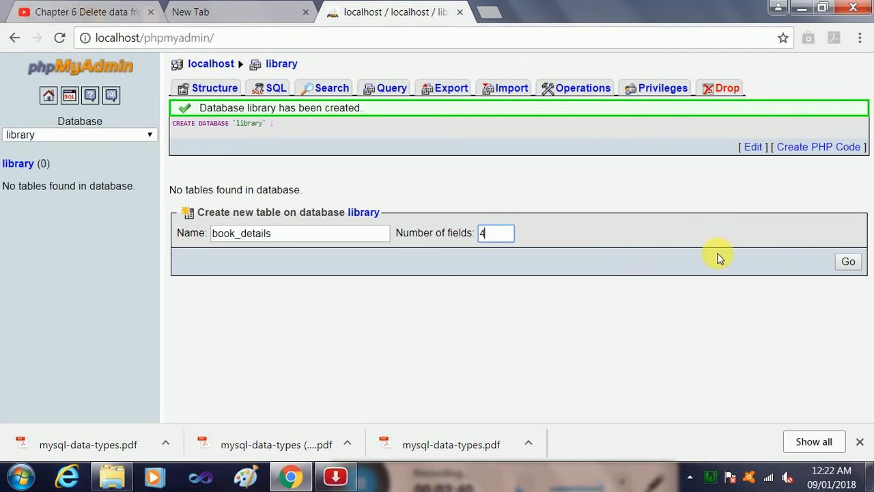
left_click(850, 263)
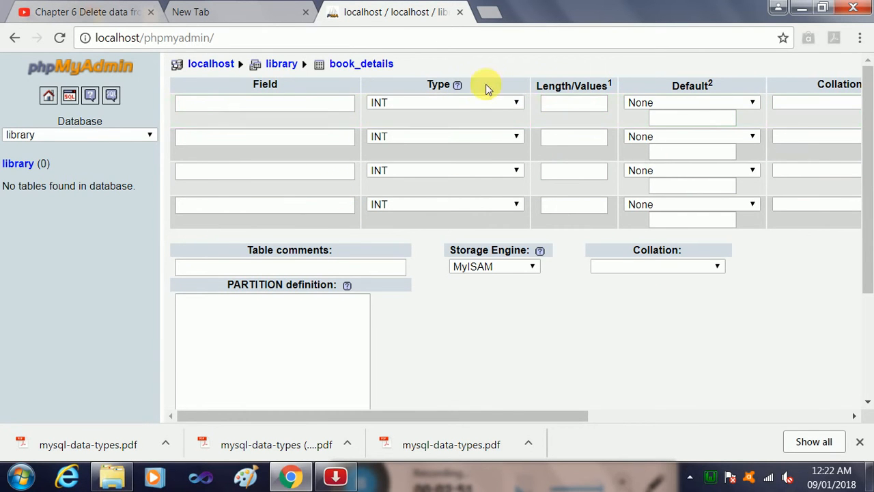
Define the first field as bookid, keeping type INT, with a length of 6.
left_click(253, 106)
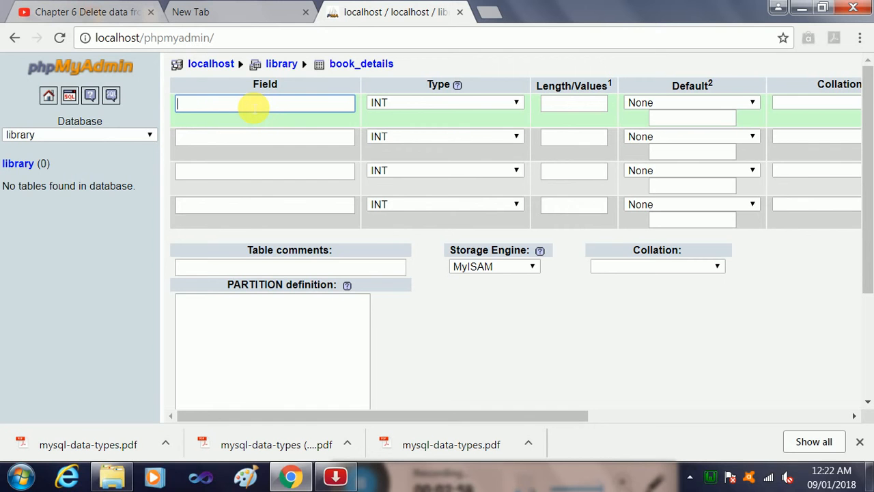
type("bookid")
key("Tab")
key("Tab")
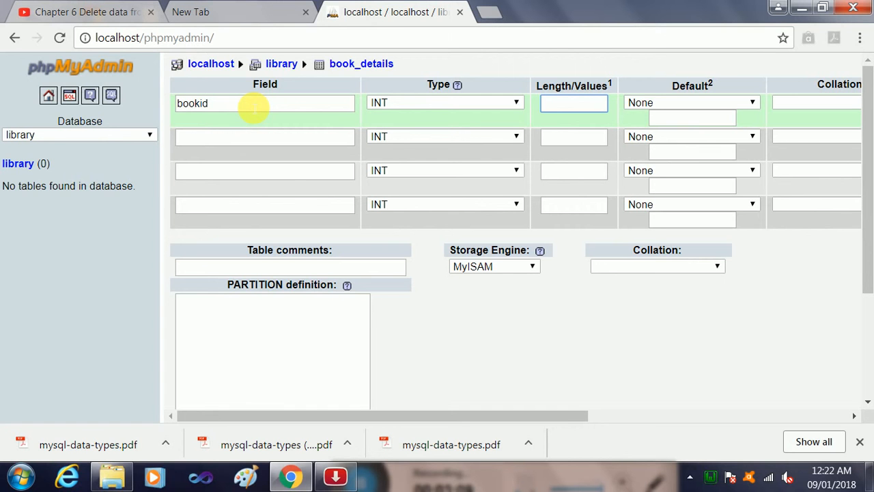
type("6")
key("Tab")
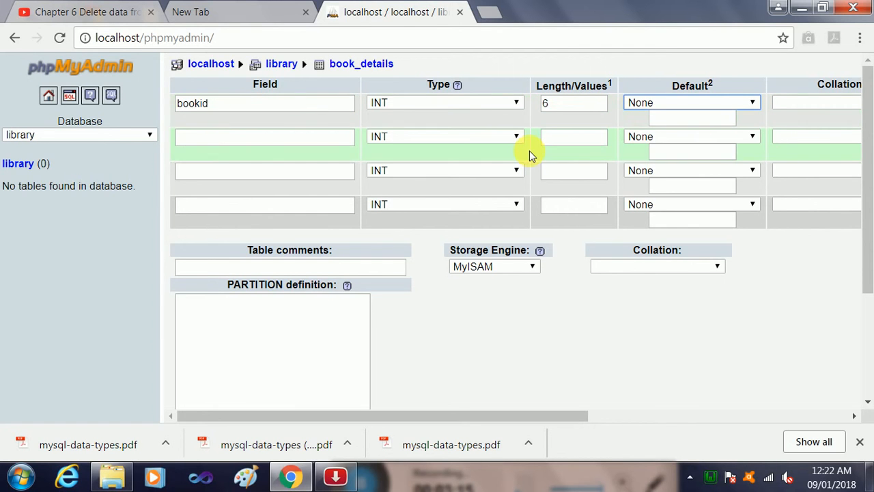
left_click_drag(555, 421, 821, 407)
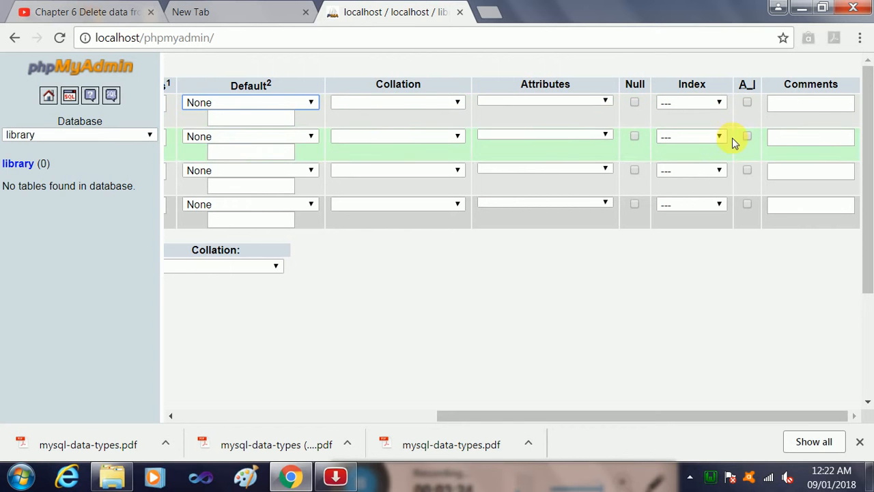
left_click_drag(595, 421, 293, 441)
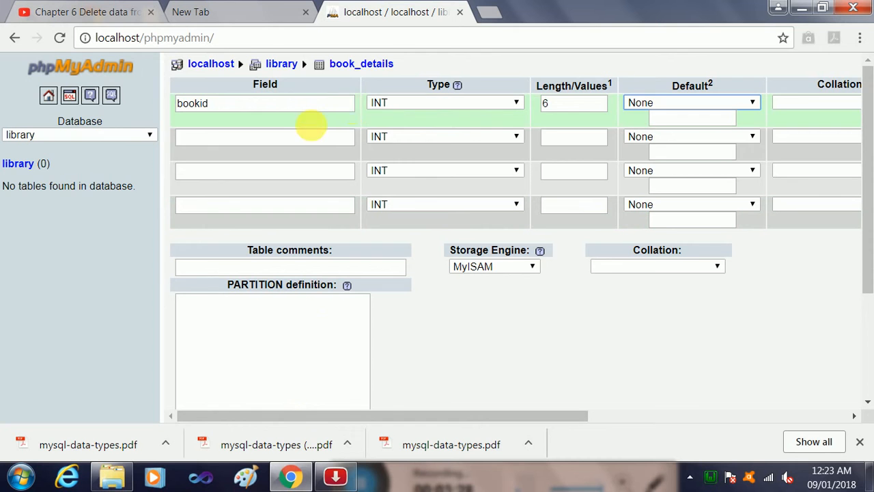
Define the second field as book_name with type VARCHAR and a length of 50.
left_click(271, 142)
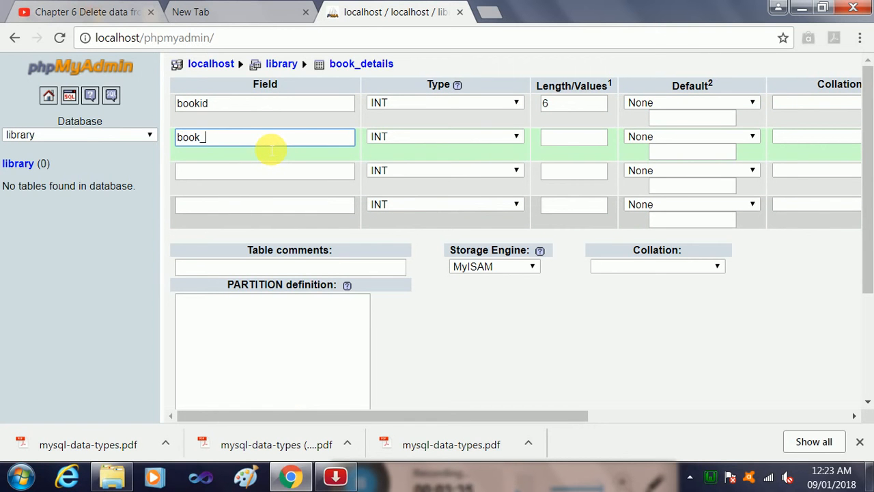
type("e")
key("Tab")
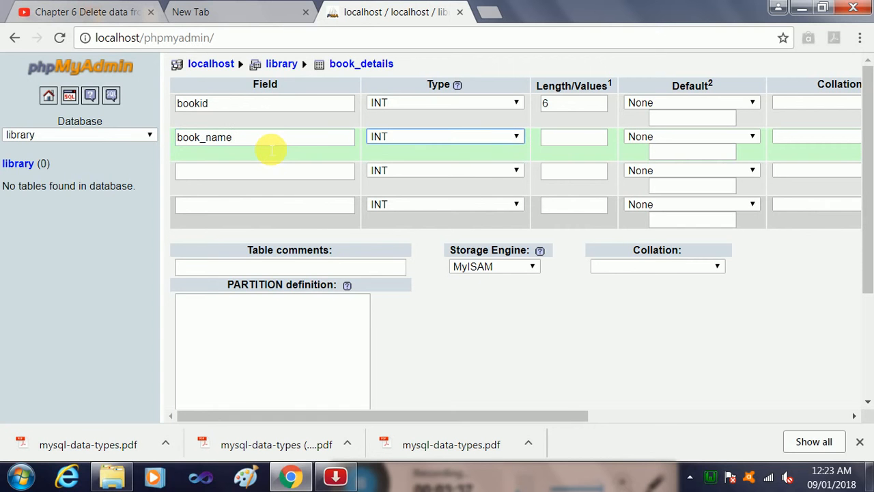
left_click(517, 138)
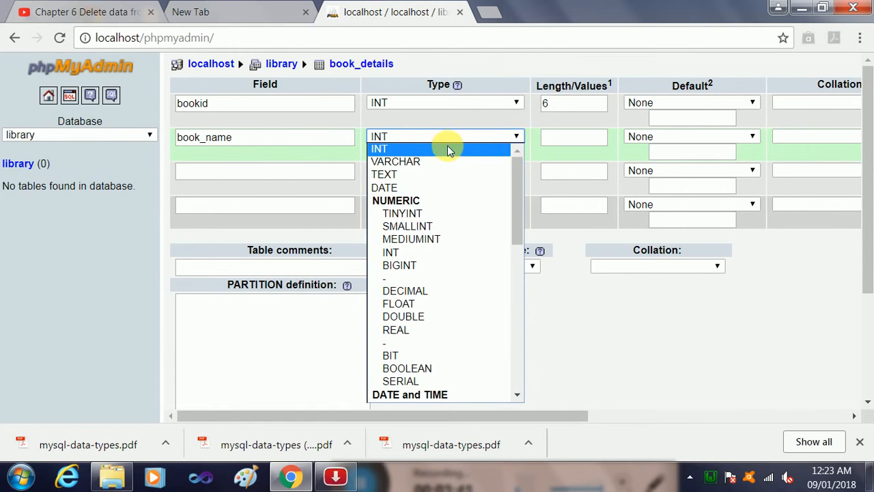
left_click(412, 164)
left_click(574, 138)
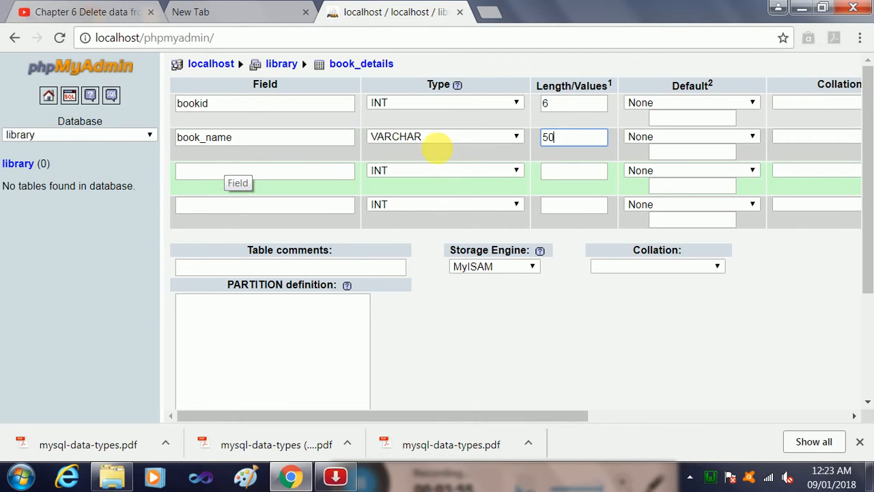
Define the third field as book_price with type FLOAT.
left_click(254, 173)
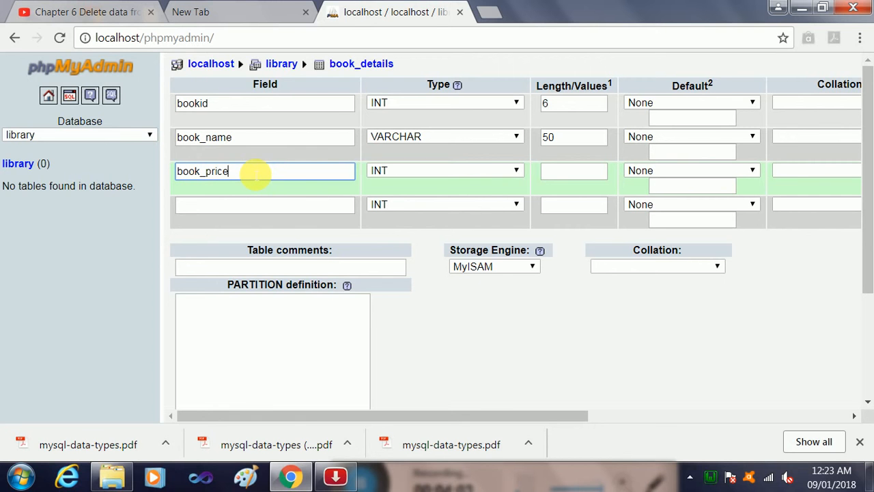
left_click(516, 172)
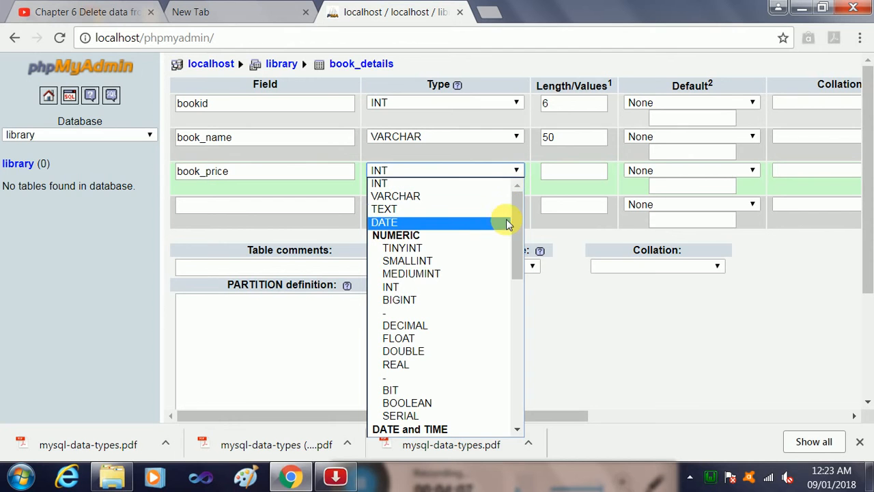
left_click(403, 339)
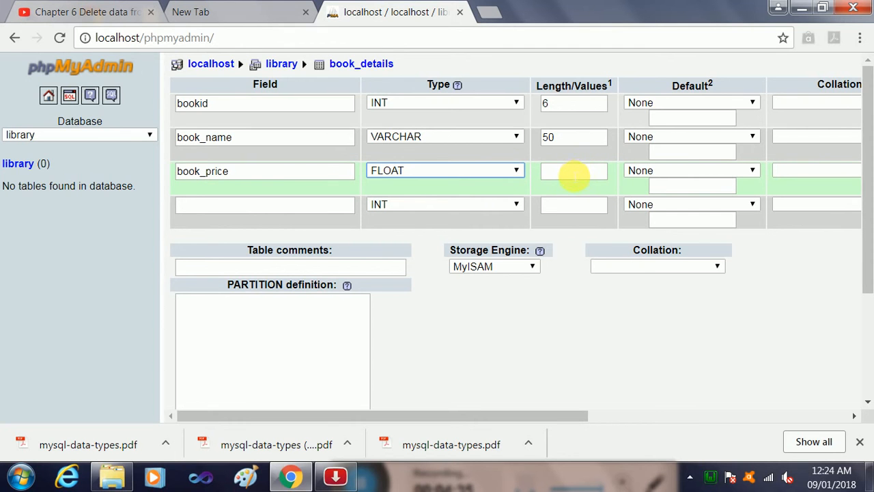
Define the fourth field as date_purchase with type DATE.
left_click(231, 206)
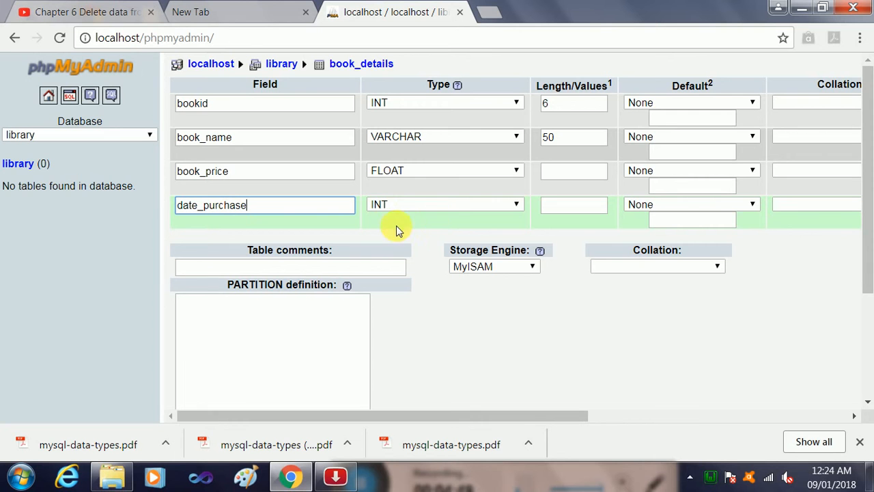
left_click(498, 205)
left_click(520, 202)
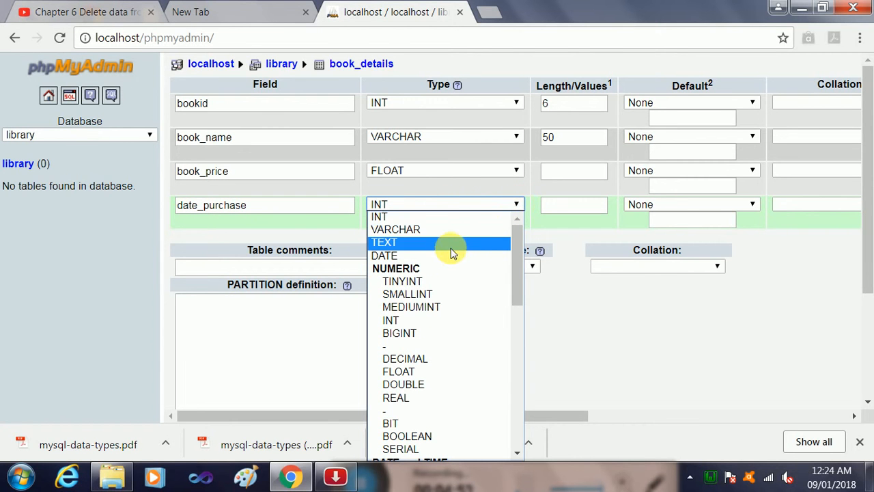
left_click(407, 255)
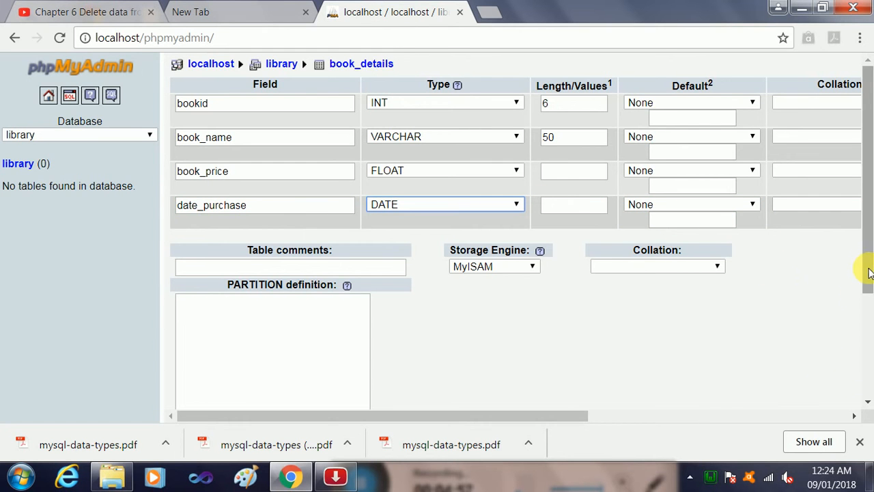
Add one more blank field row to the book_details table definition.
left_click_drag(868, 273, 870, 365)
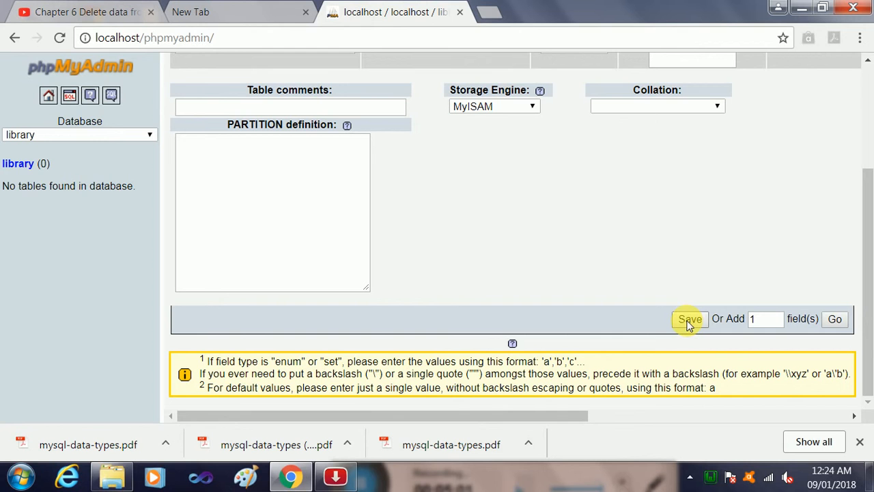
left_click_drag(570, 415, 833, 418)
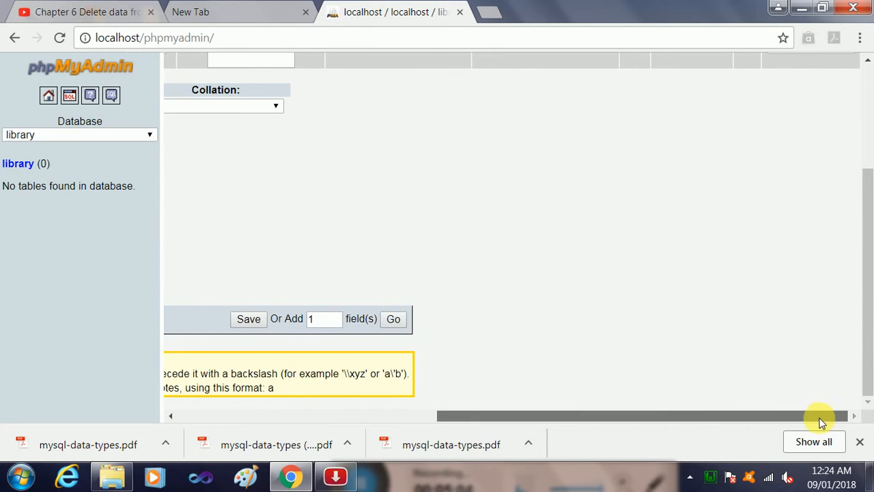
left_click_drag(747, 417, 687, 417)
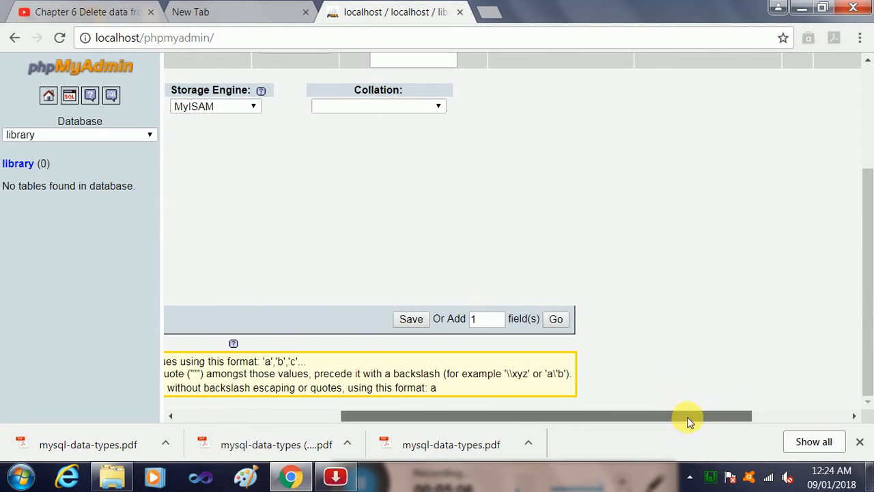
left_click(558, 319)
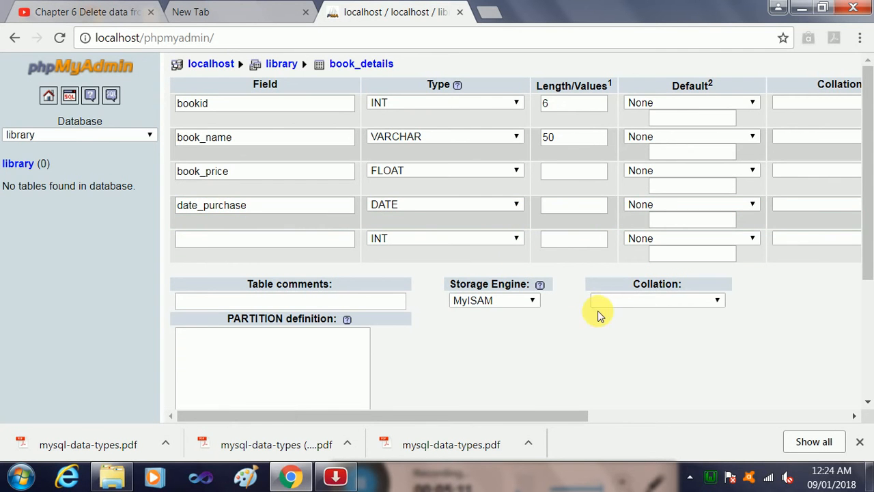
Save the book_details table definition with the extra field row left blank, and open the table's structure.
left_click_drag(866, 247, 839, 171)
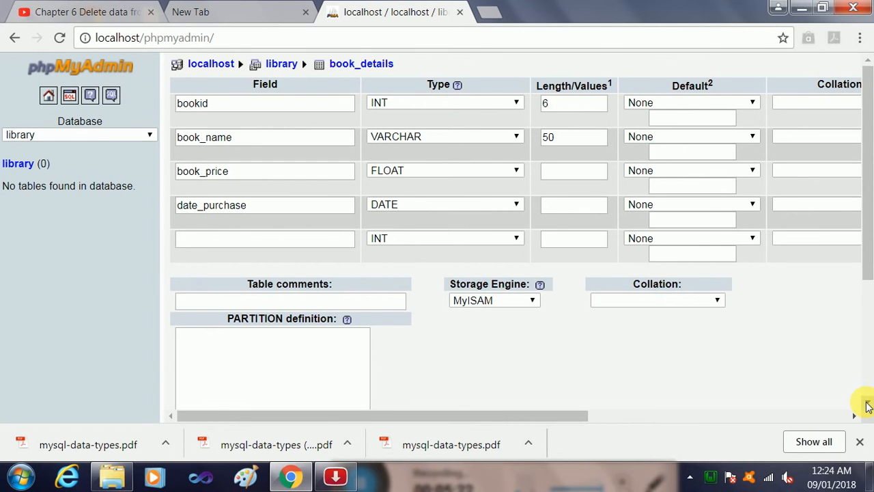
scroll(868, 405, "down", 5)
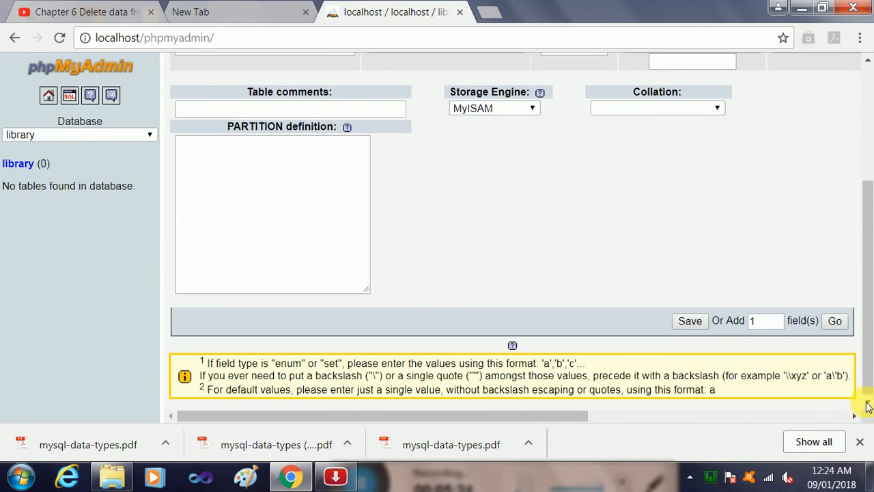
left_click(688, 321)
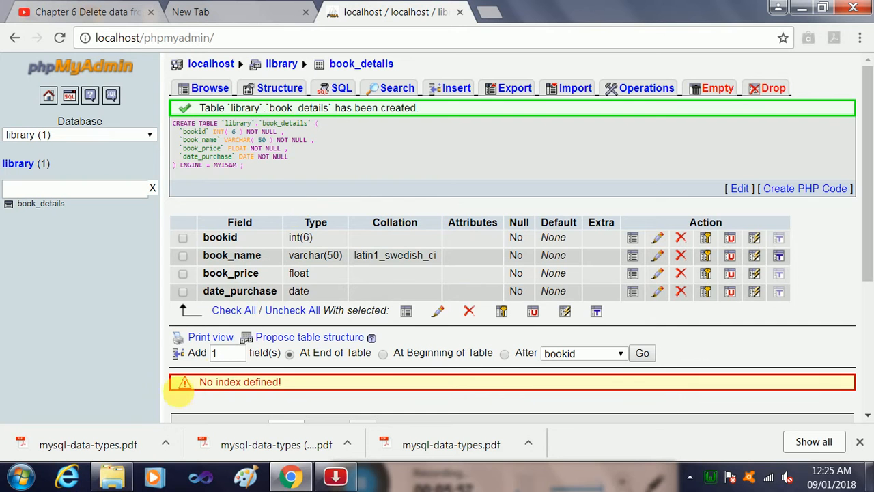
left_click_drag(870, 277, 866, 202)
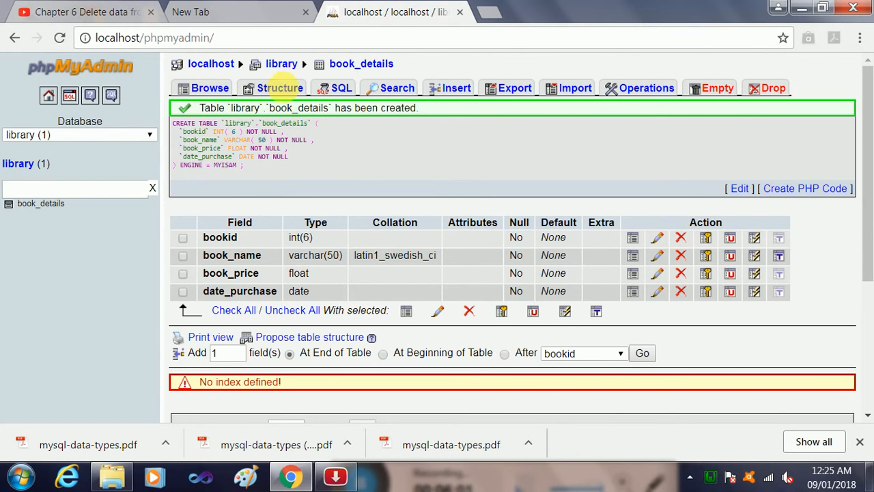
left_click(285, 89)
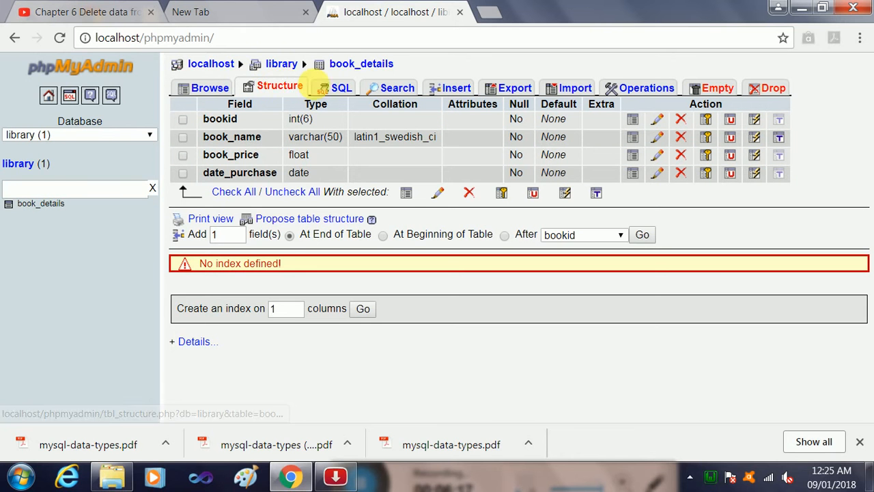
Start a new book_details record with bookid 1001, book_name eng_dictonary and book_price 100.
left_click(456, 91)
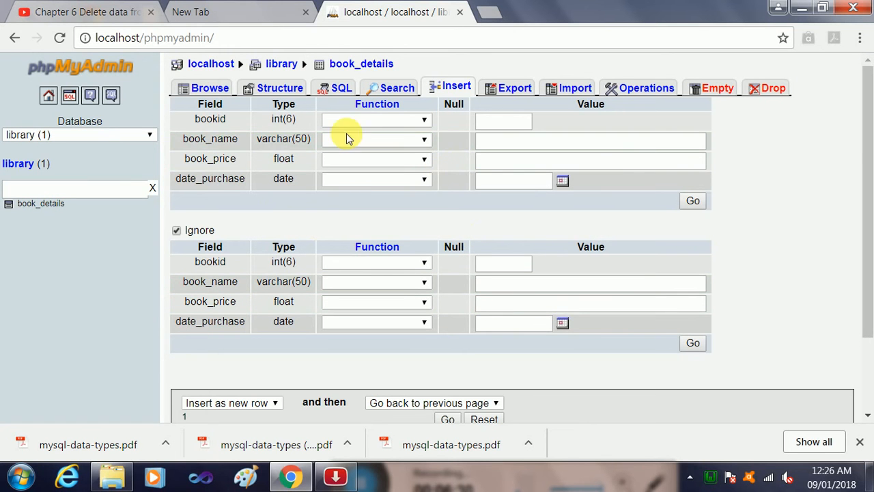
left_click(517, 128)
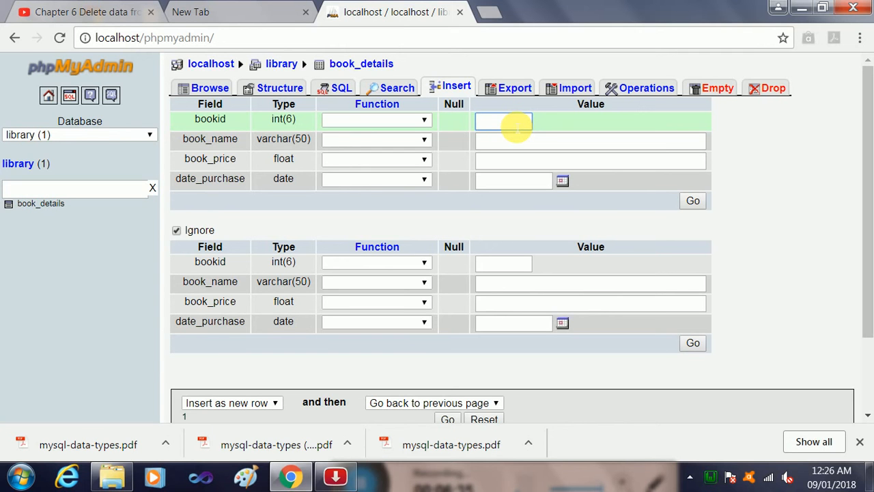
type("boo1")
key("Tab")
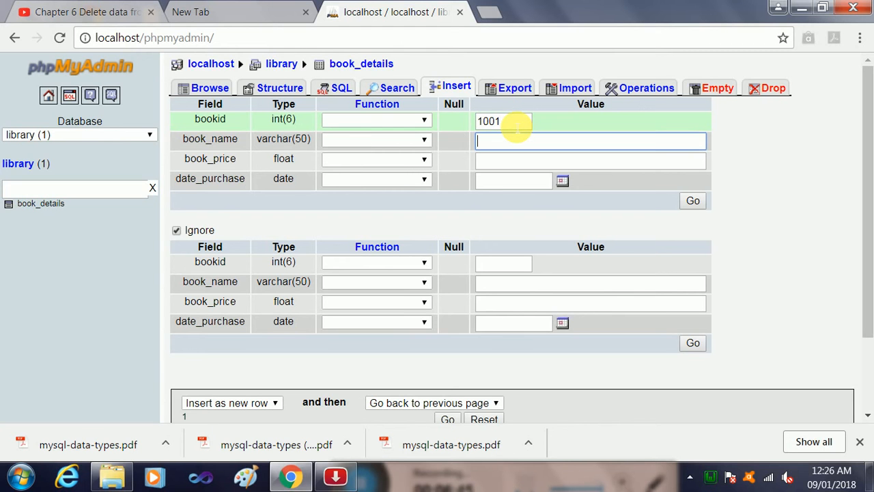
type("eng_dictonary")
key("Tab")
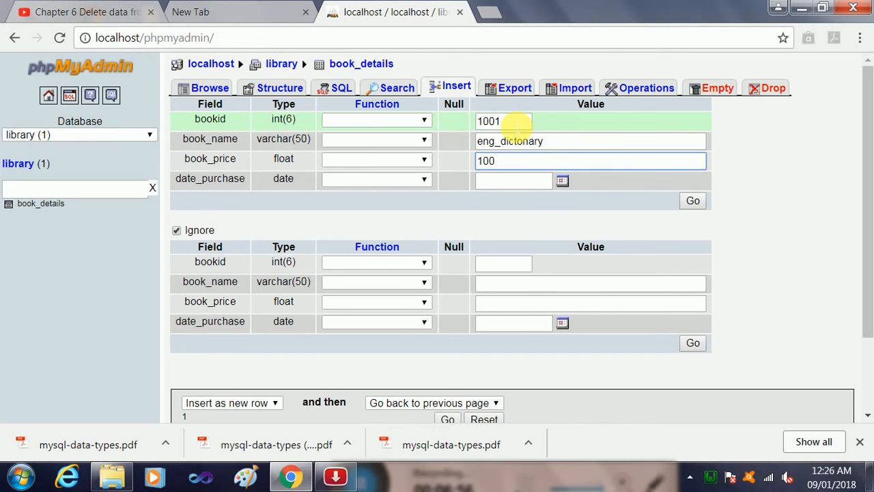
key("Tab")
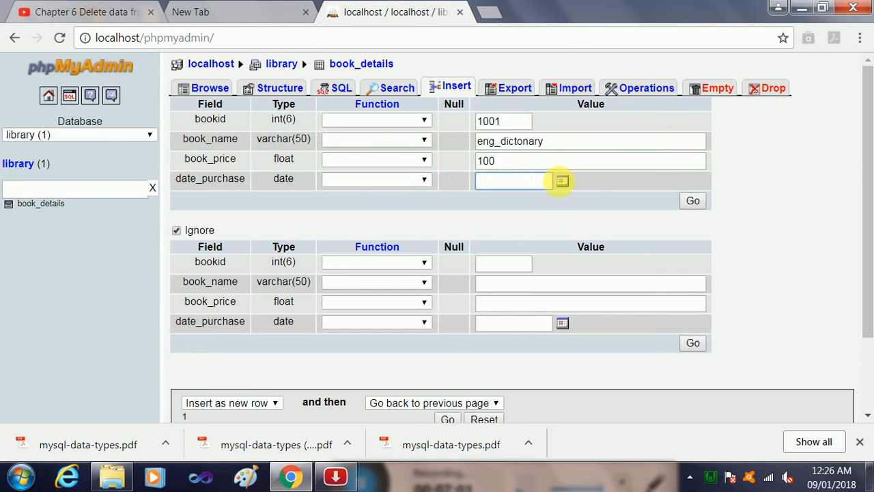
Insert the record with date_purchase 2016-01-21 and browse the rows of book_details.
left_click(563, 180)
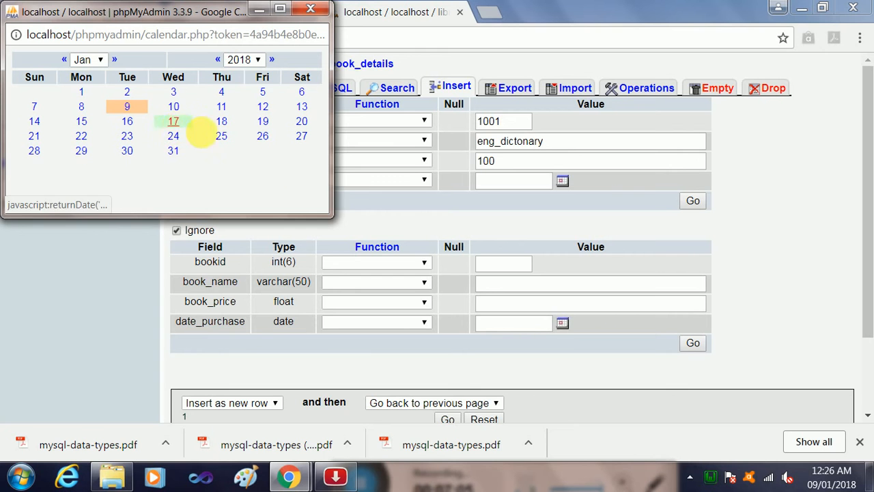
left_click(257, 60)
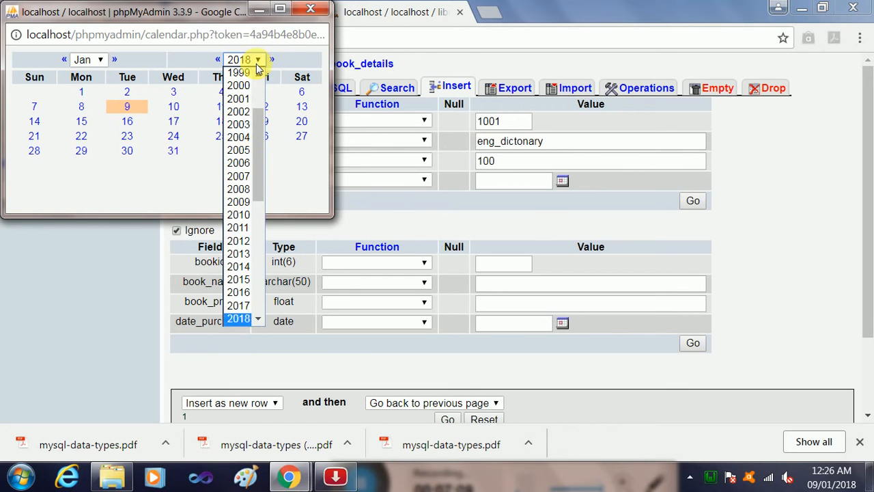
left_click(238, 292)
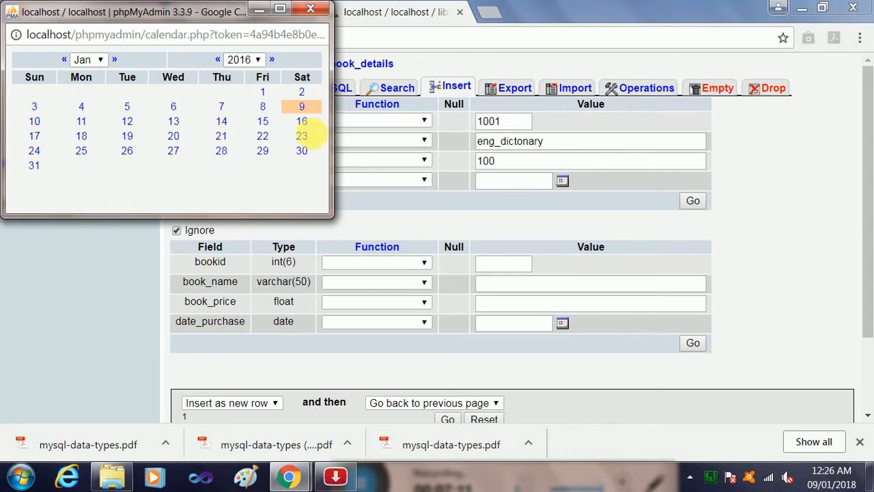
left_click(221, 139)
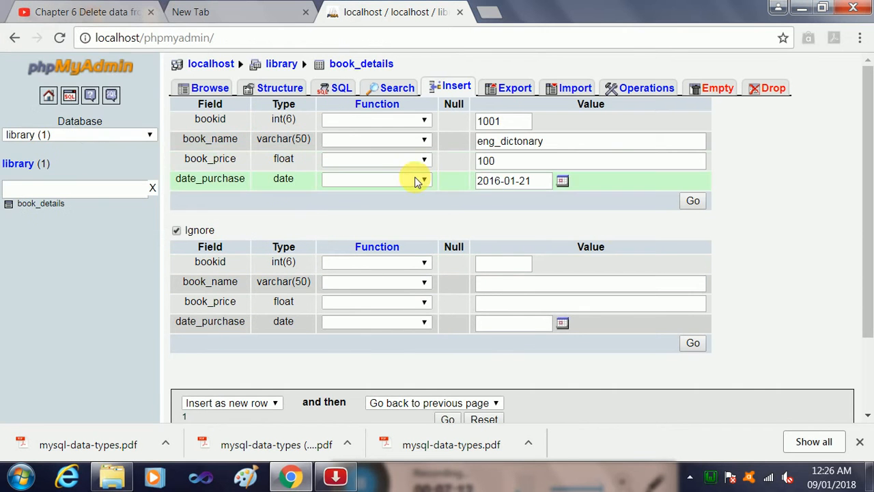
left_click(693, 203)
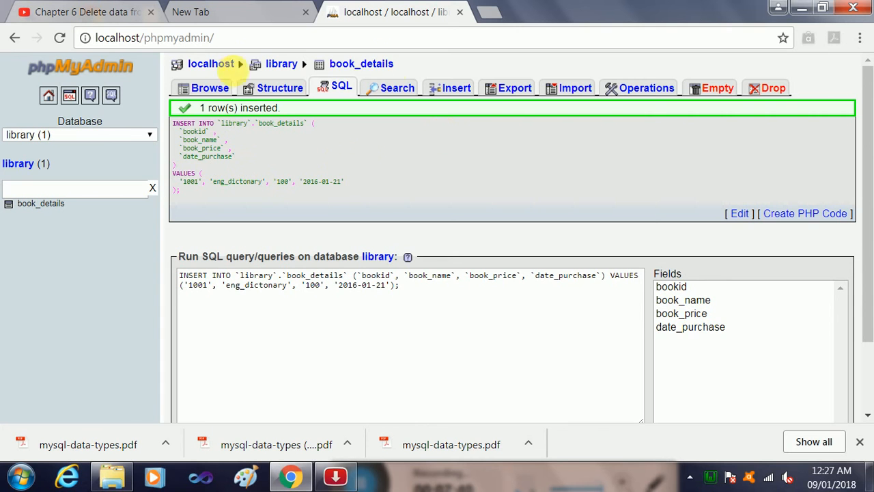
left_click(377, 69)
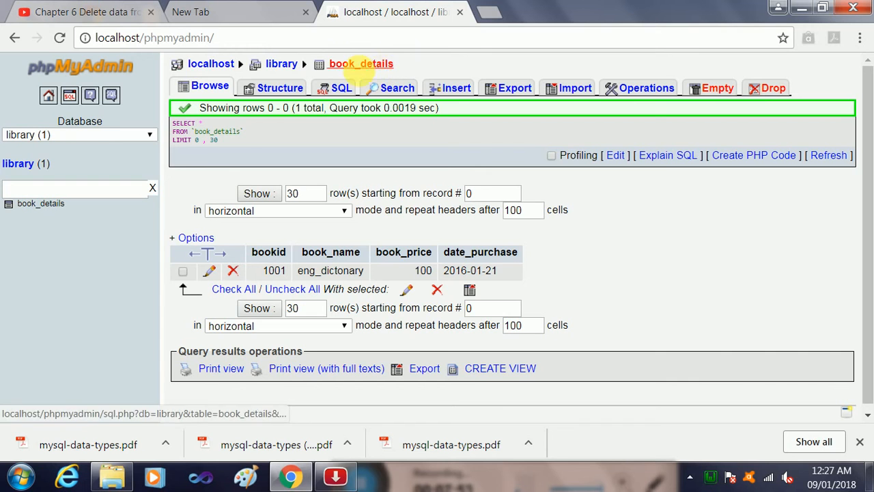
Fill in a new book_details record with bookid 1002, book_name hindi academy, book_price 200 and date_purchase 2018-01-17.
left_click(459, 87)
left_click(503, 123)
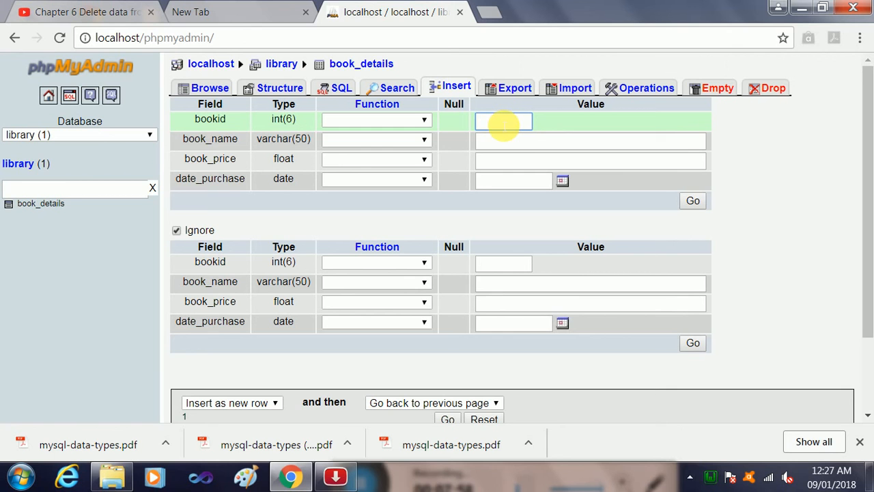
type("1002")
key("Tab")
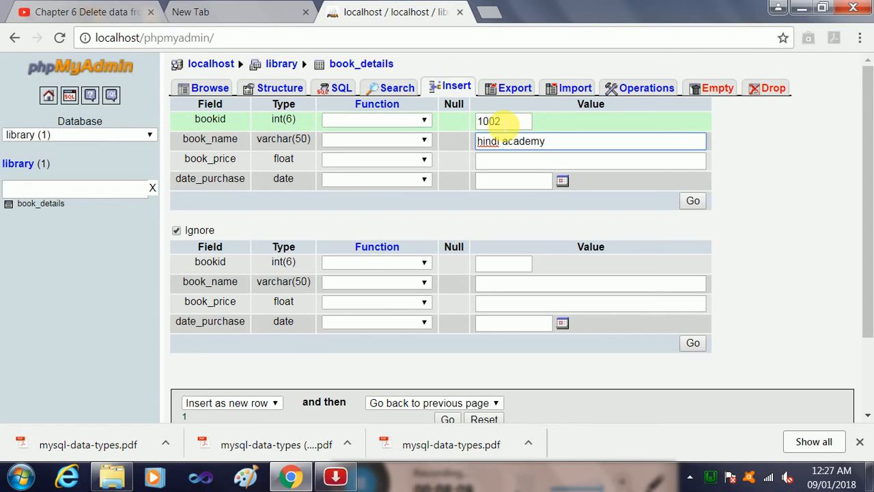
key("Tab")
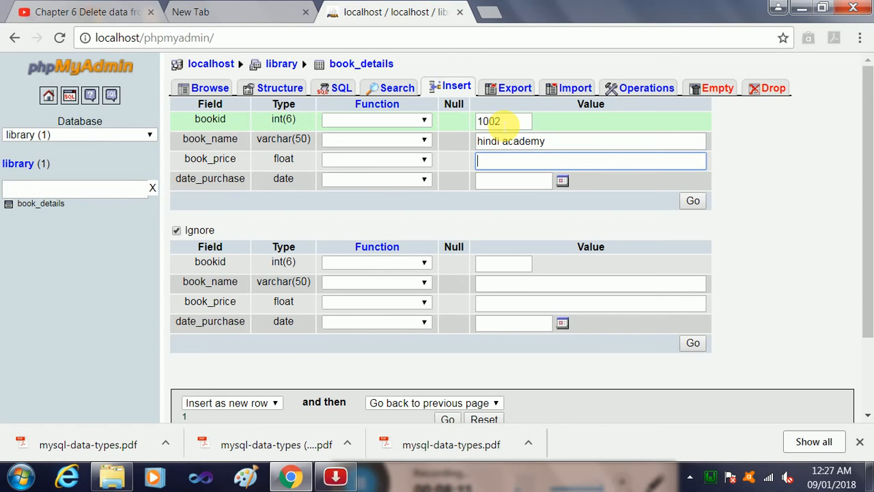
key("Tab")
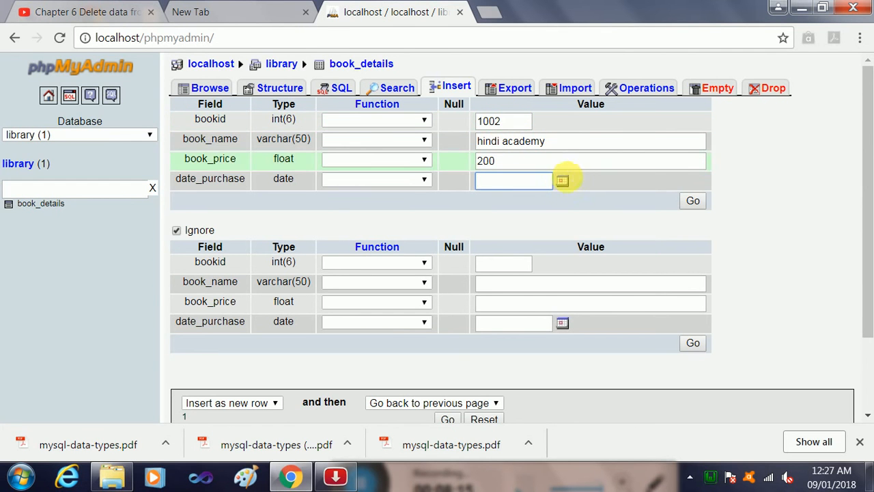
left_click(562, 181)
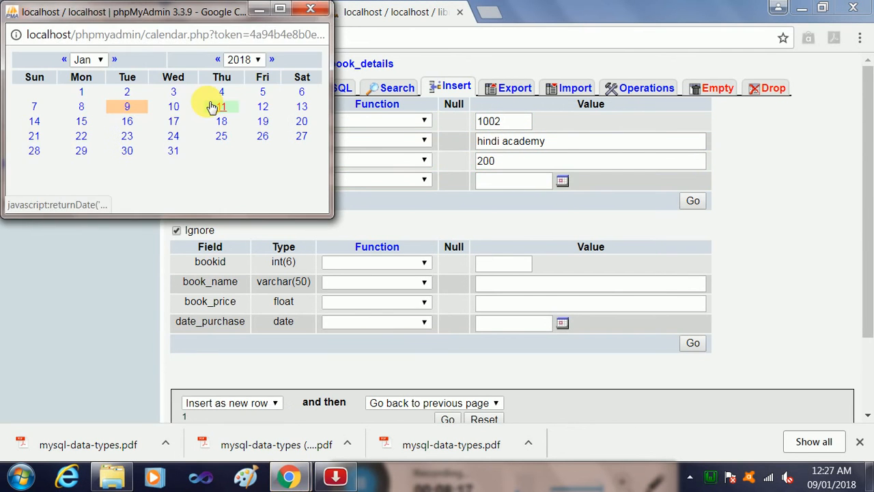
left_click(176, 125)
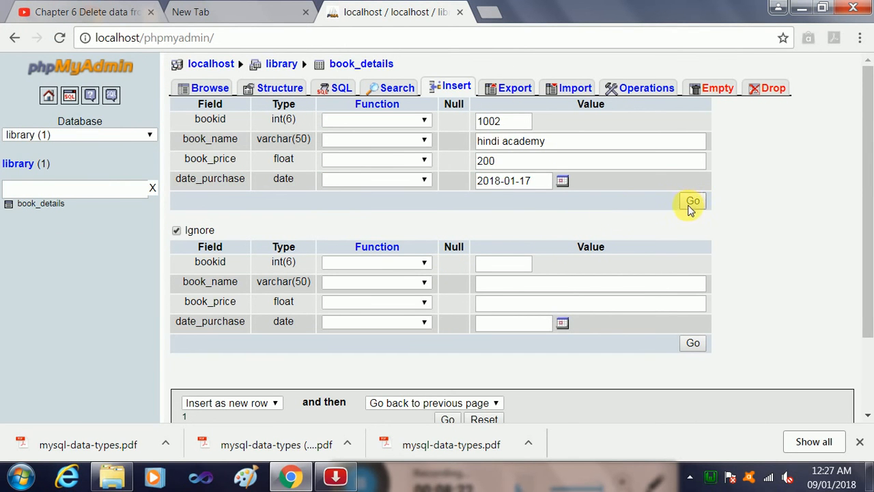
Fill in a second record with bookid 1003, book_name cricket, book_price 200 and date_purchase 2018-01-08, and insert both records.
left_click(503, 265)
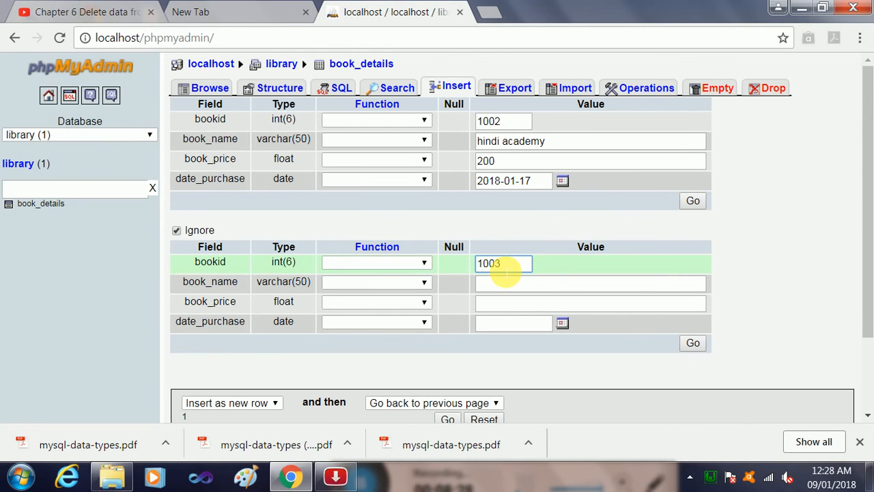
key("Tab")
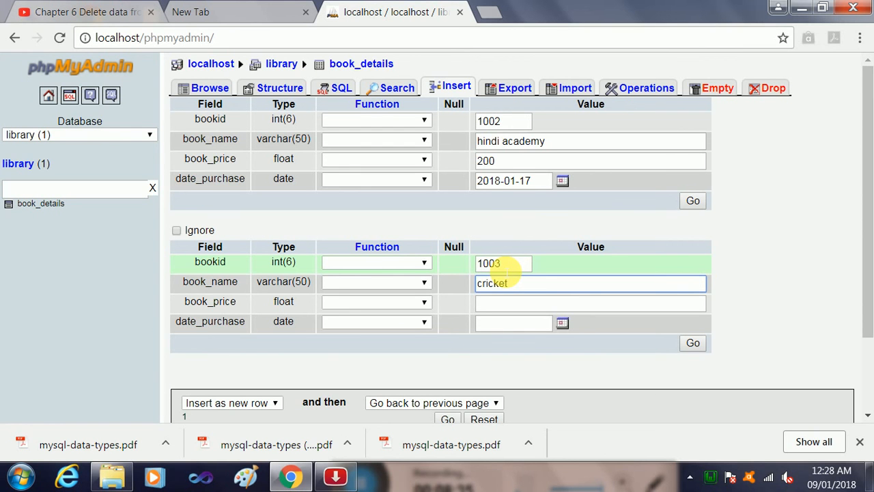
key("Tab")
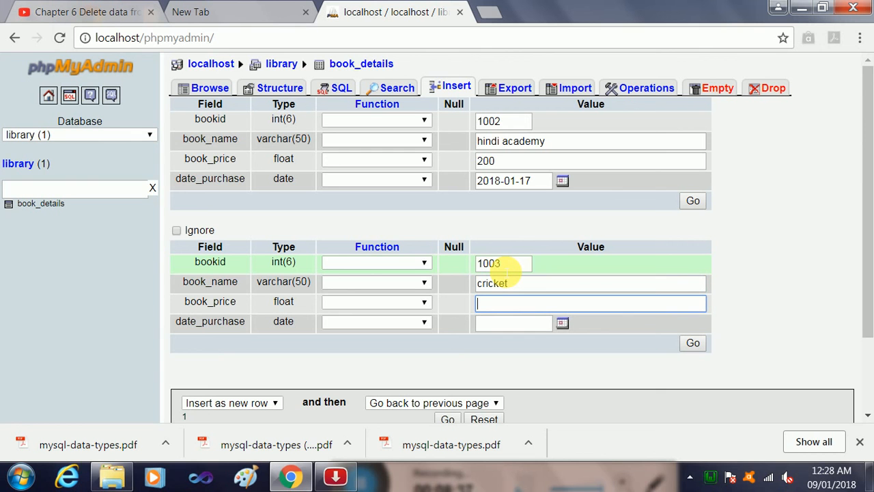
key("Tab")
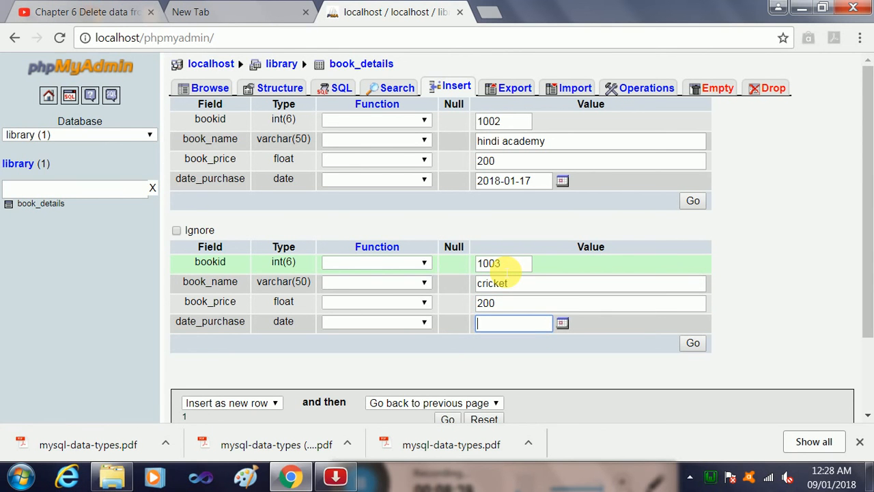
left_click(562, 323)
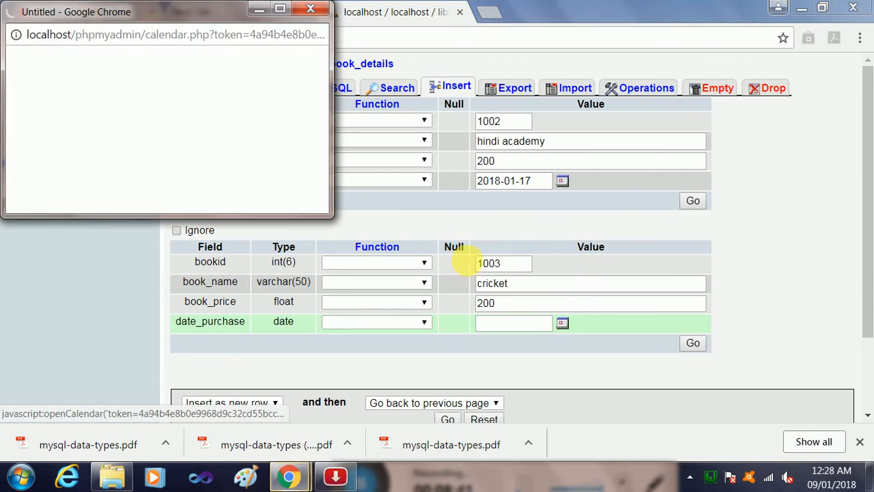
left_click(81, 107)
left_click(690, 345)
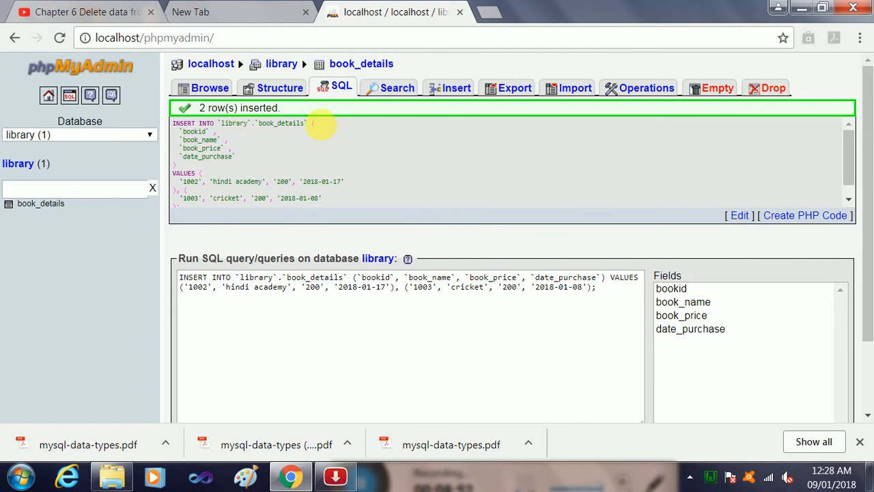
Delete the cricket row with bookid 1003 from the book_details table.
left_click(360, 63)
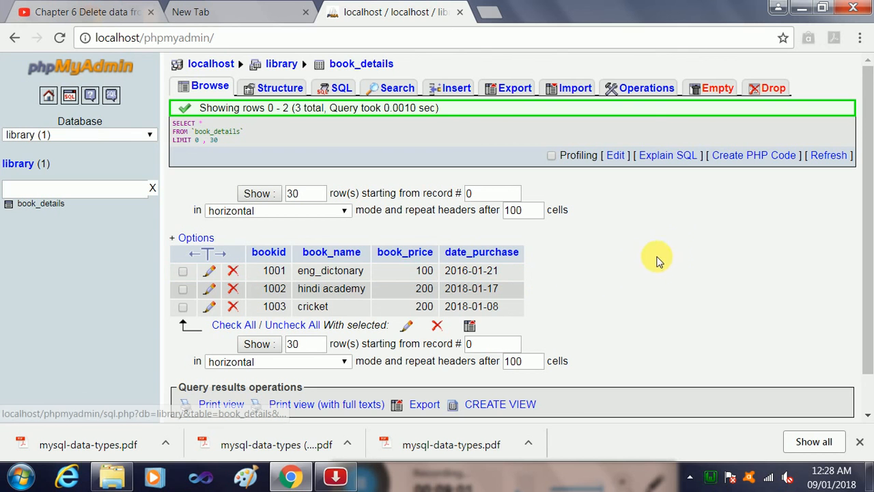
left_click(183, 307)
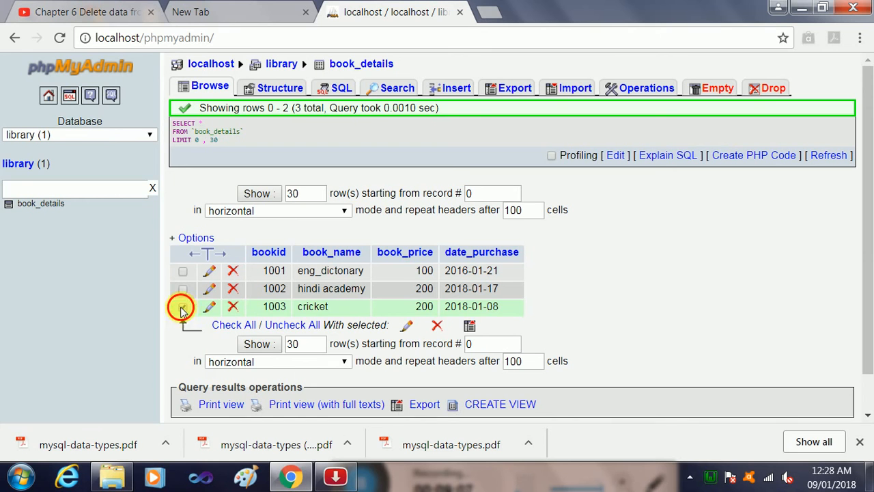
left_click(438, 327)
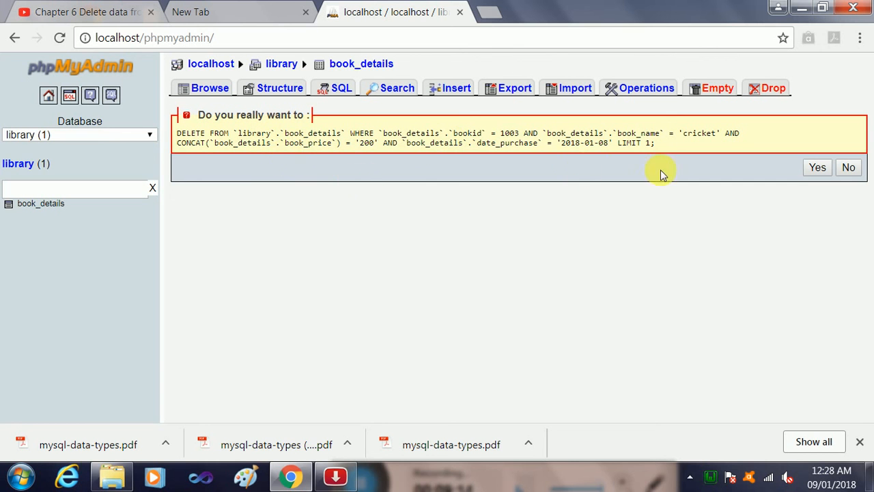
left_click(817, 170)
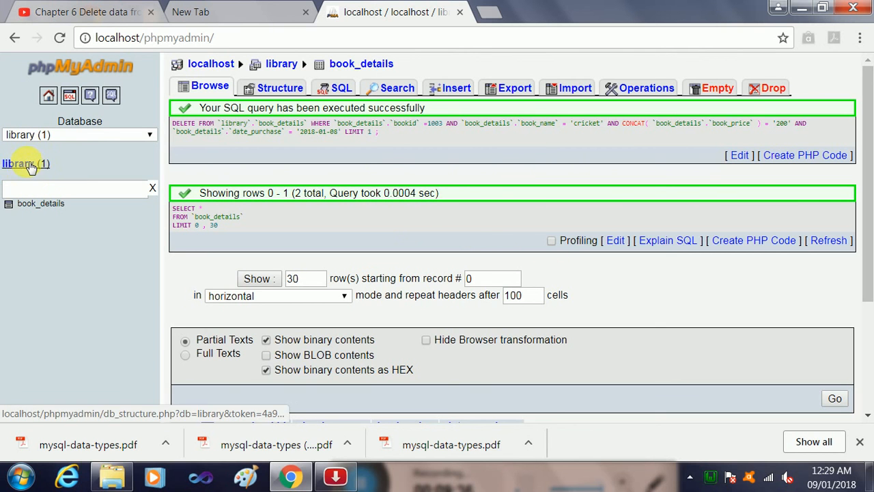
Open the library database's table overview and minimize the browser window.
left_click(25, 166)
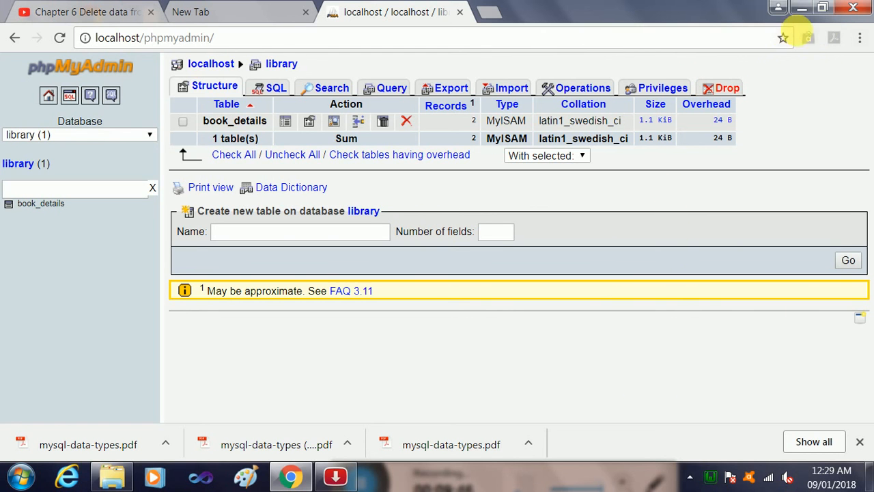
left_click(802, 8)
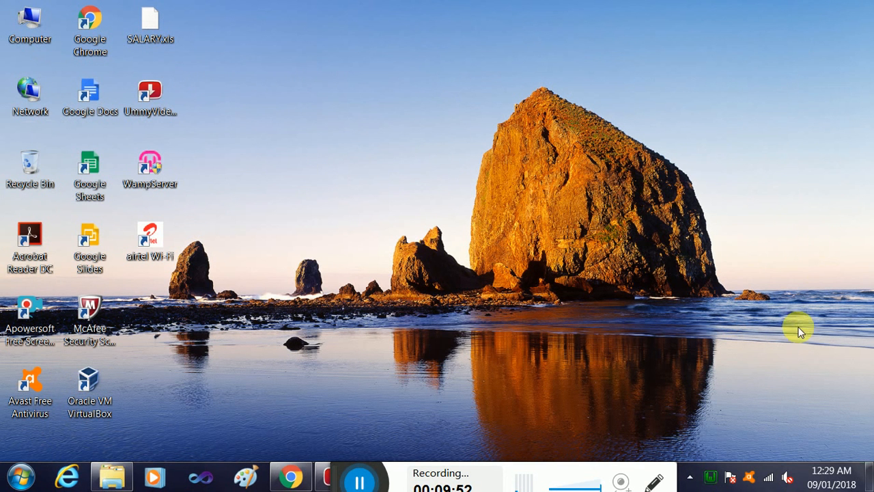